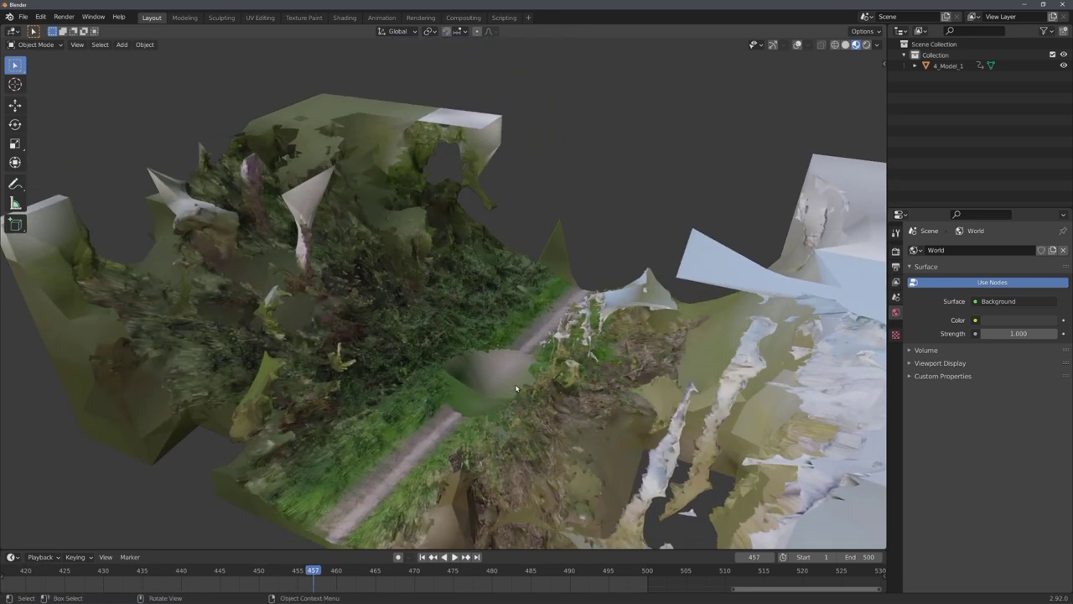
Zoom and orbit the textured 4_Model_1 mesh to a near top-down view
scroll(475, 380, down, 3)
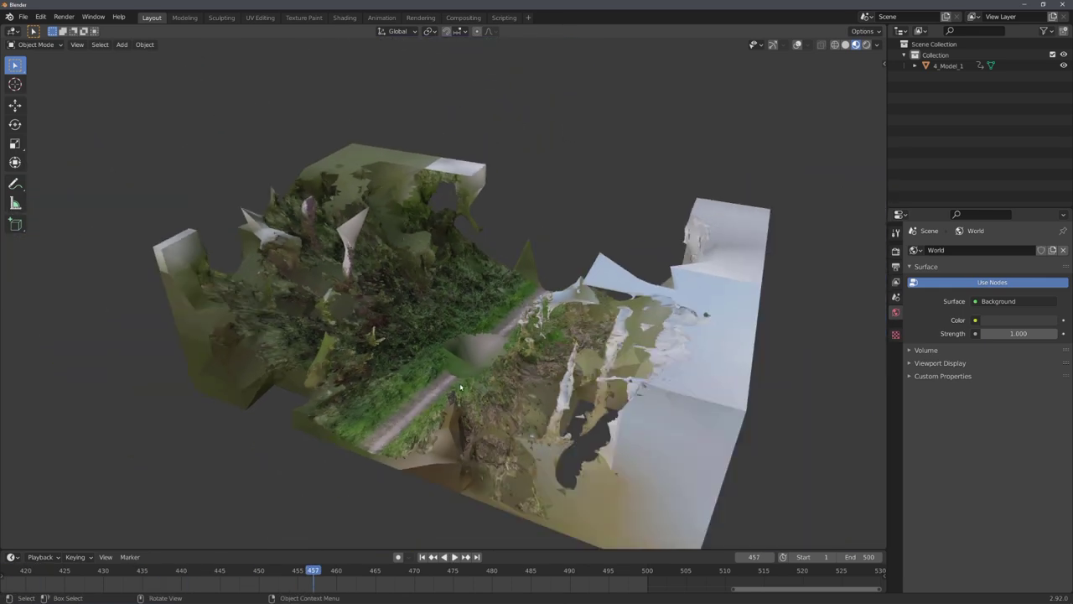
middle_drag(475, 380, 483, 353)
scroll(479, 411, up, 5)
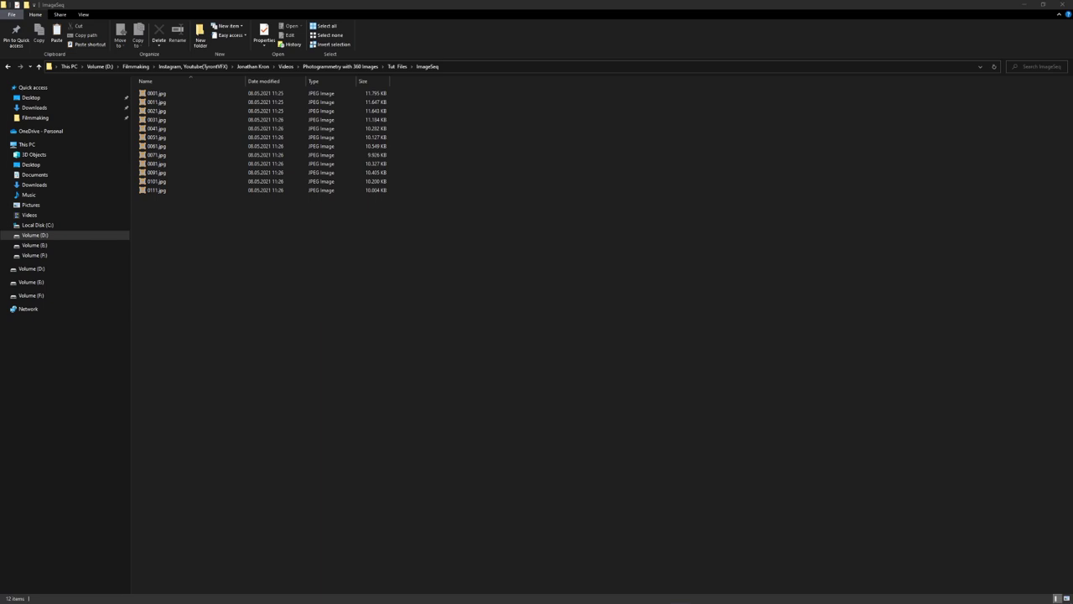
Open the first panorama, 0001.jpg, from the ImageSeq folder in the image viewer
double_click(274, 94)
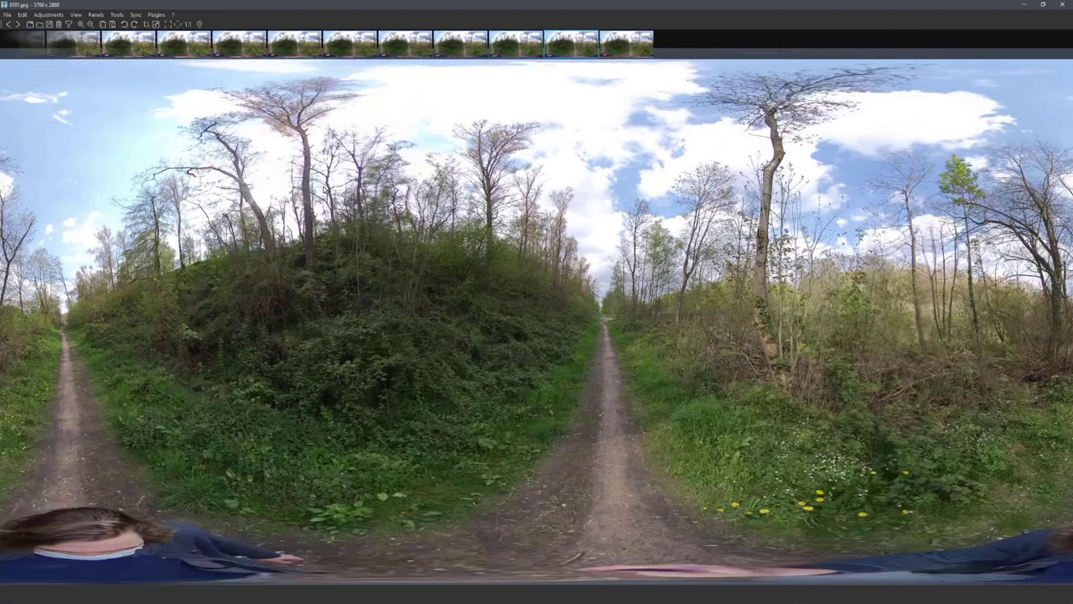
key(Right)
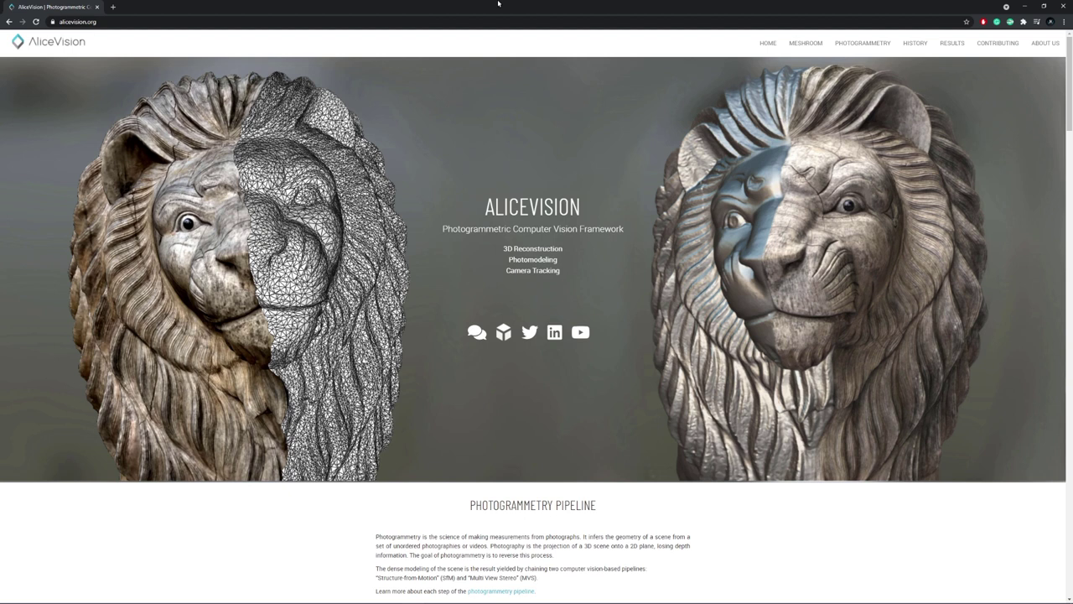
Go to the MESHROOM section of the alicevision.org website
click(803, 44)
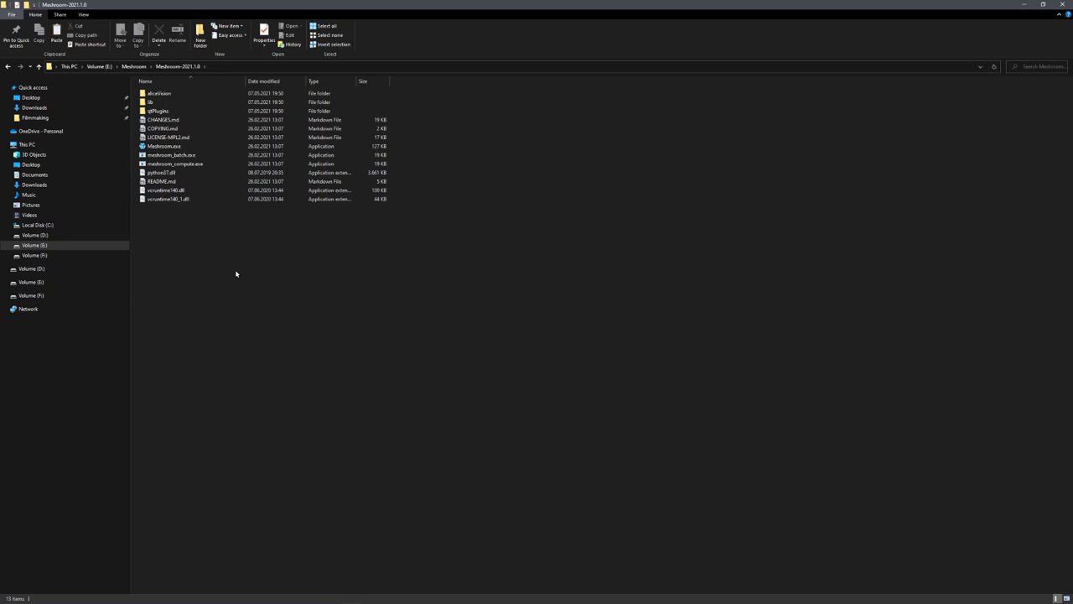
Go into aliceVision\bin, find aliceVision_utils_split360Images.exe, and select the folder path in the address bar
double_click(175, 95)
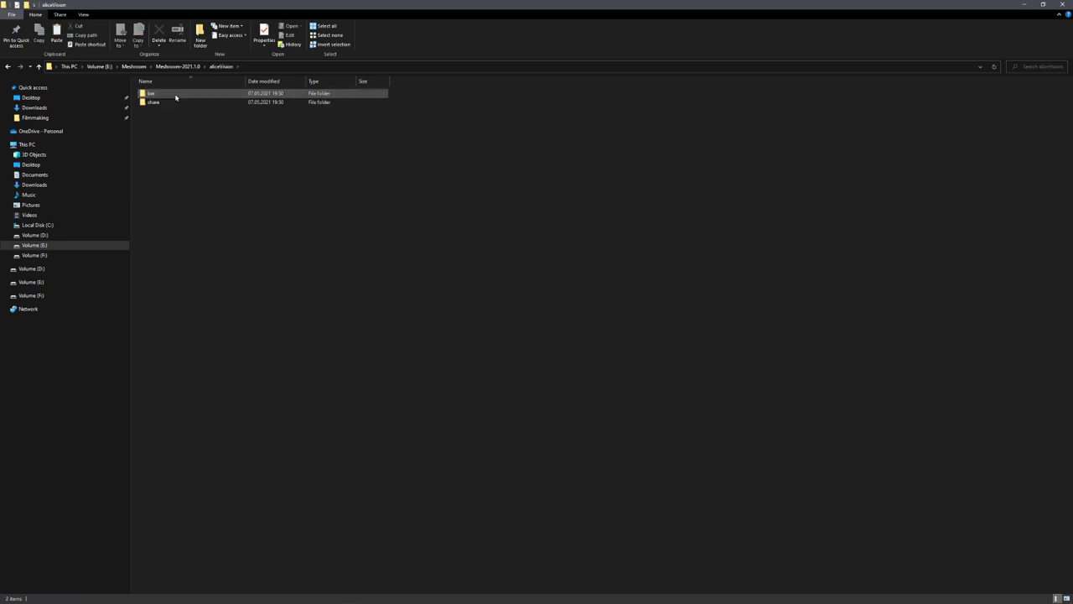
click(175, 96)
double_click(176, 95)
scroll(216, 180, down, 15)
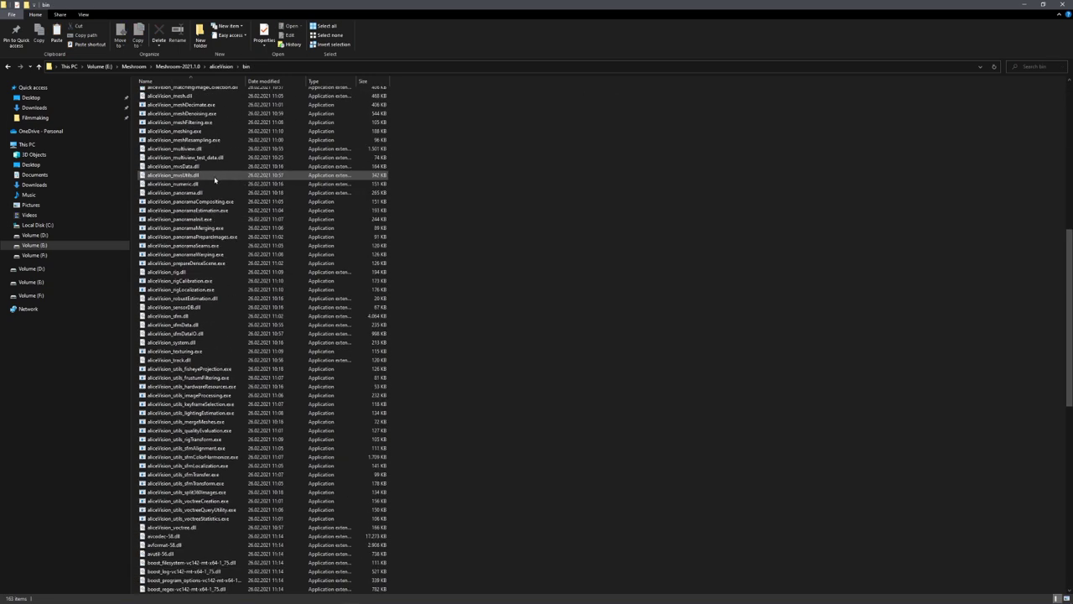
click(165, 493)
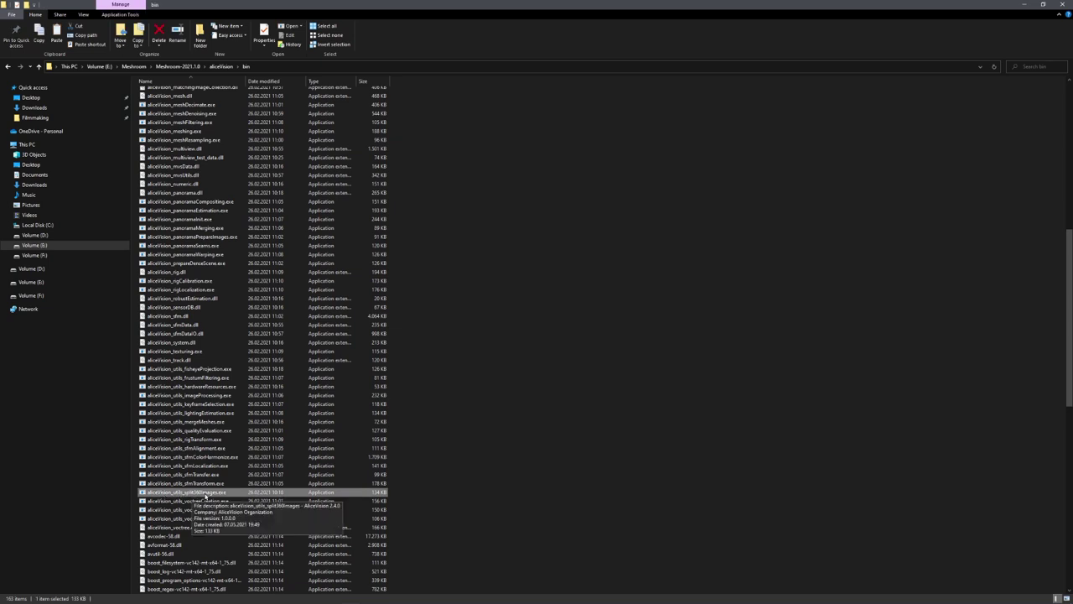
click(682, 395)
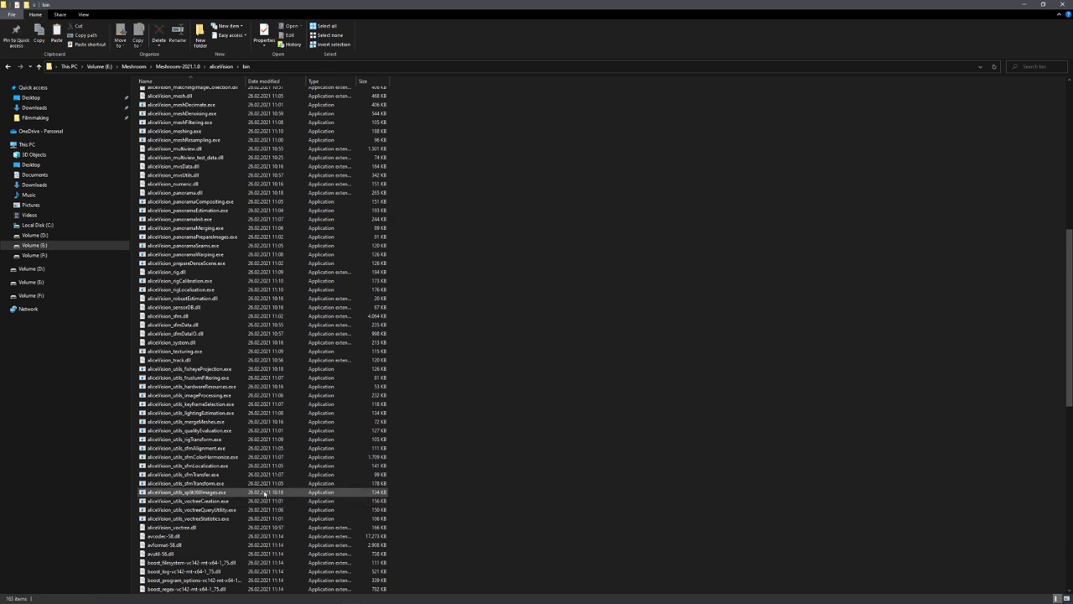
click(281, 68)
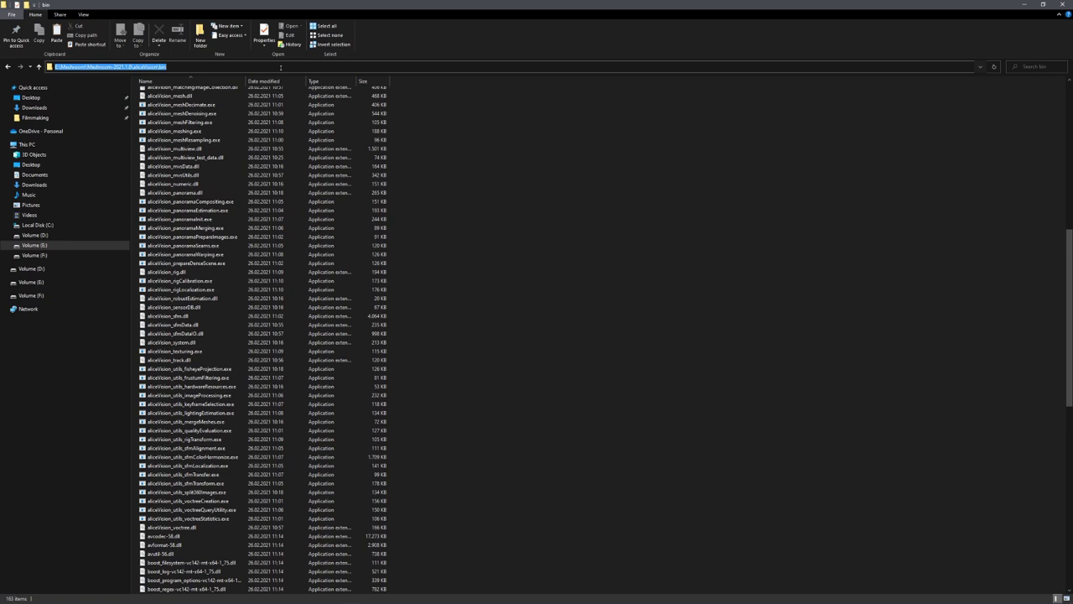
Open Command Prompt in the bin folder with cmd and print aliceVision_utils_split360Images.exe's help
text(cmd)
key(Return)
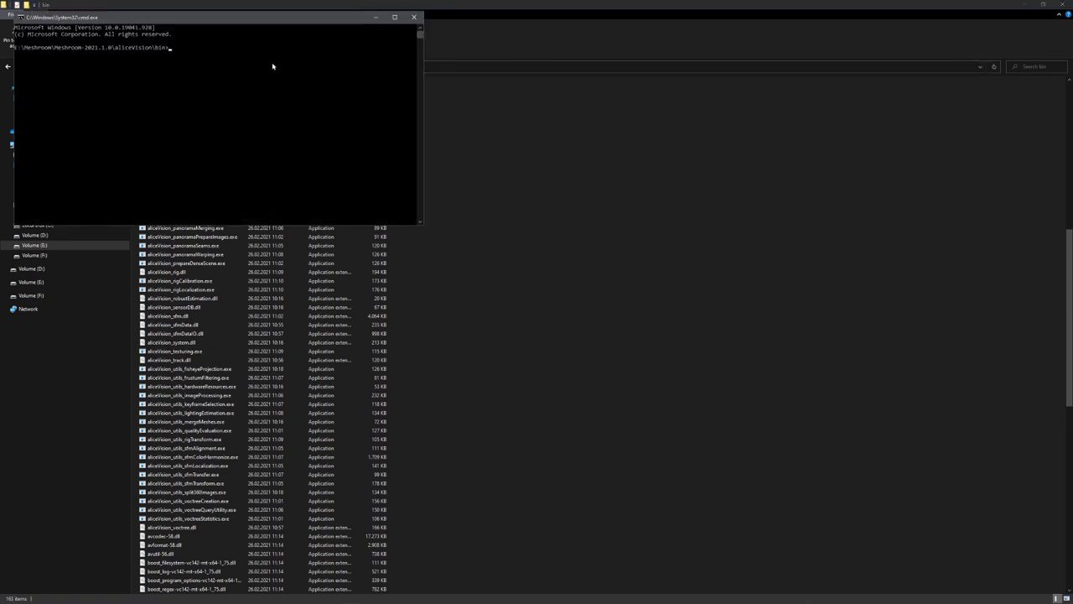
text(aliceVision)
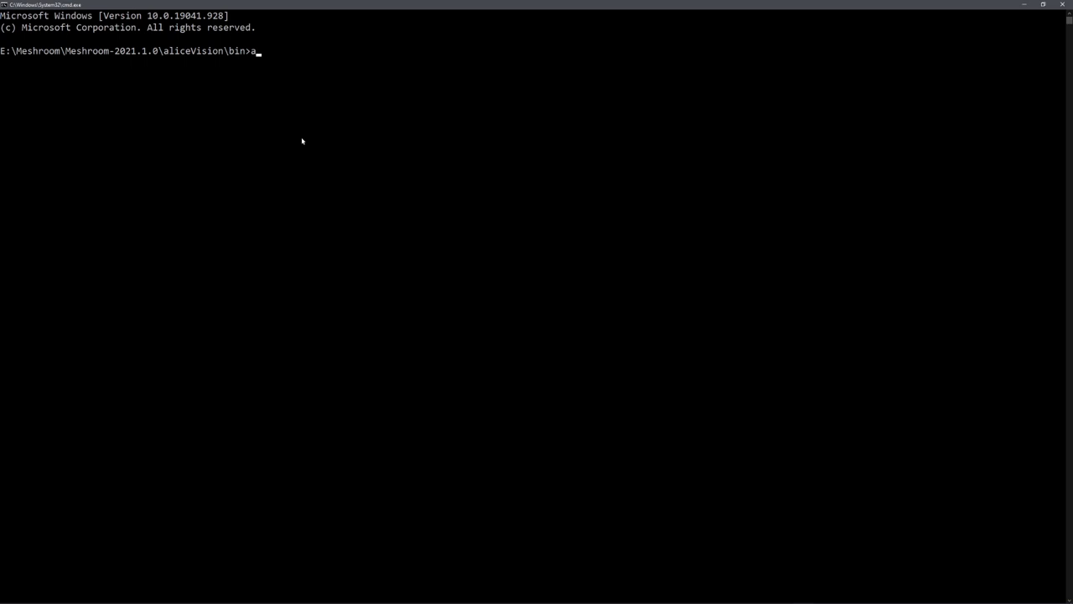
text(_utils_split)
key(Tab)
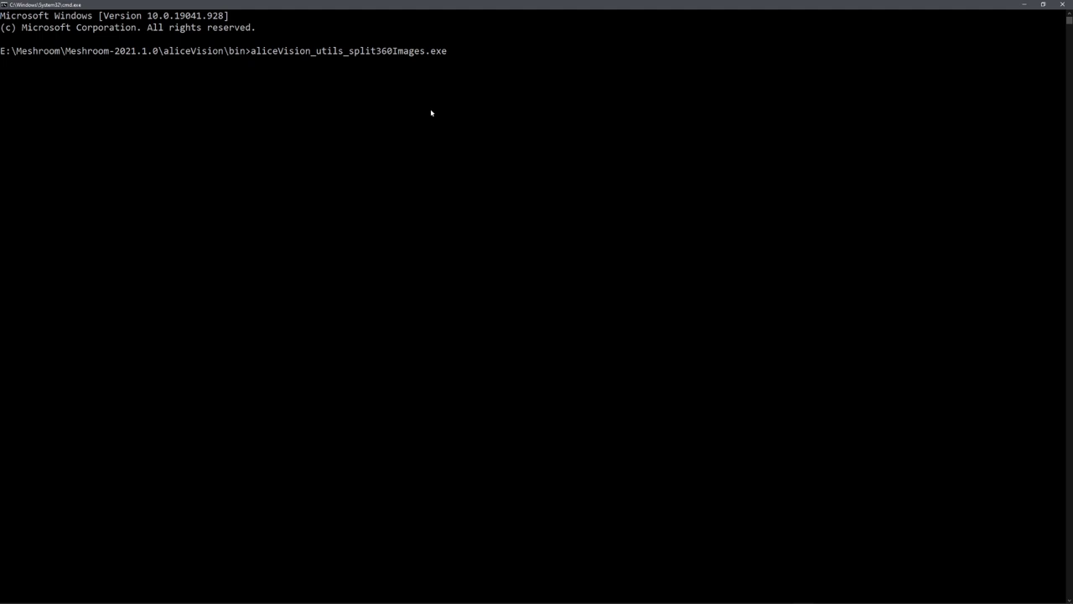
key(Return)
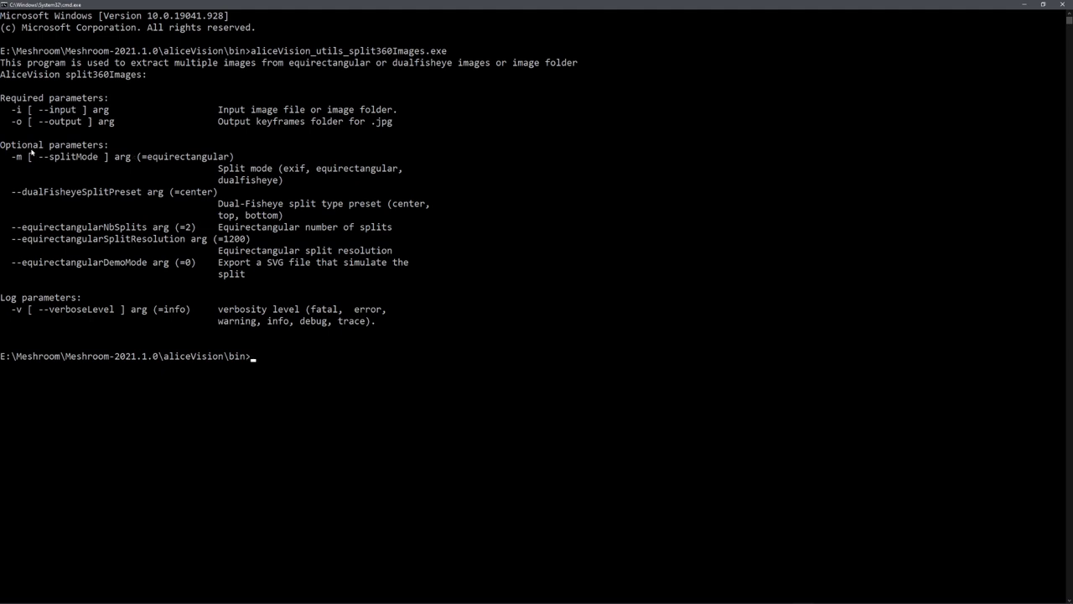
Recall the split command and add -i with the ImageSeq path and an -o output argument
key(Up)
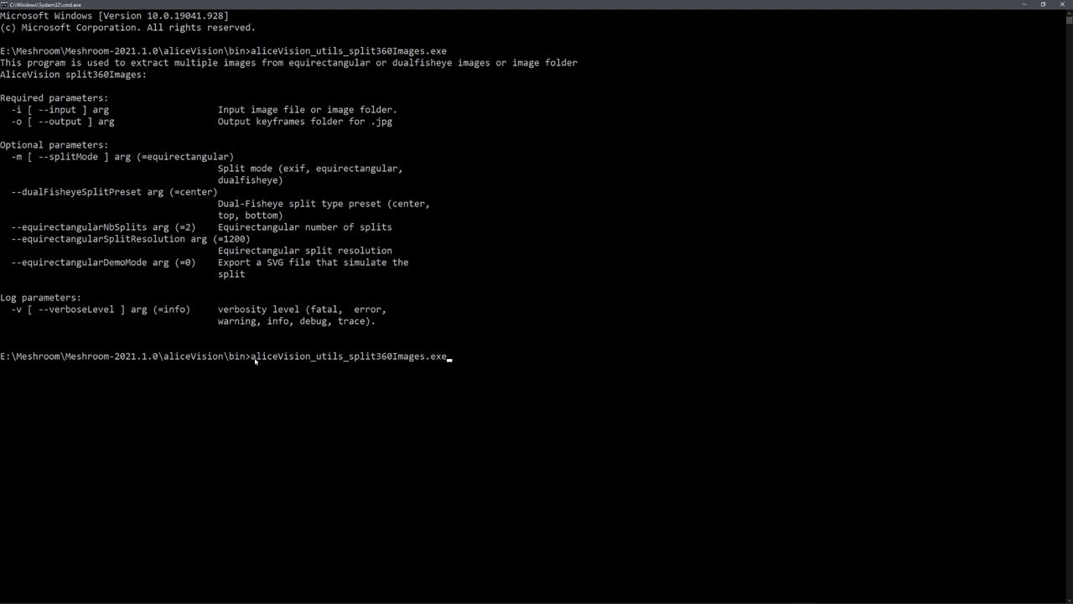
text(-i ")
key(Left)
text(D:\Filmmaking\Instagram, Youtube(TyrontVFX)\Jonathan Kron\Videos\Photogrammetry with 360 Images\Tut Files\ImageSeq)
key(End)
text(-)
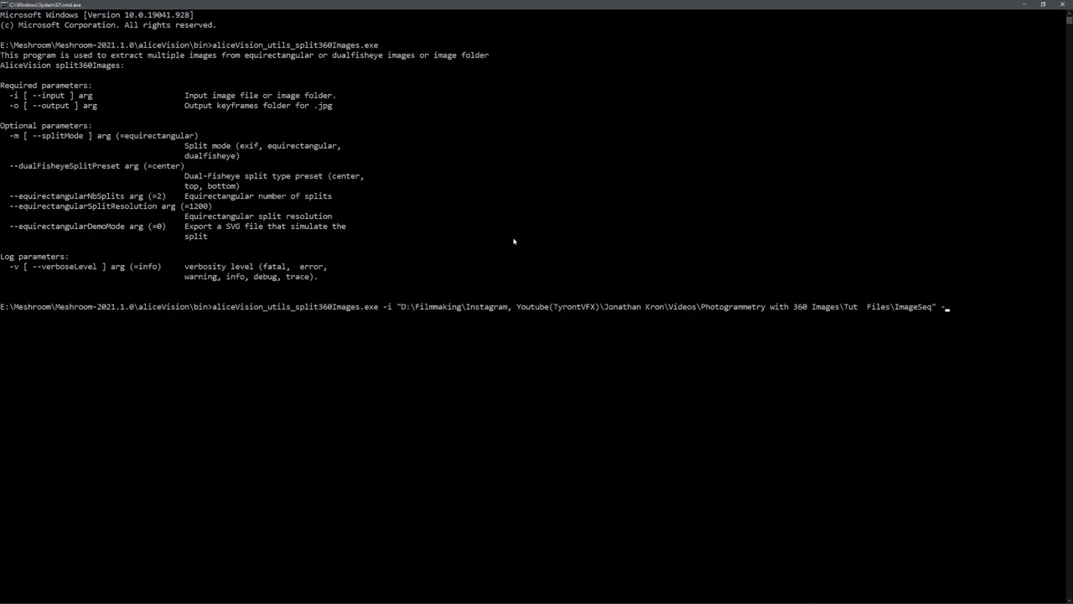
text(o "")
Add --equirectangularNbSplits 32 and run the split into the Out folder
ctrl+scroll(514, 242, up, 2)
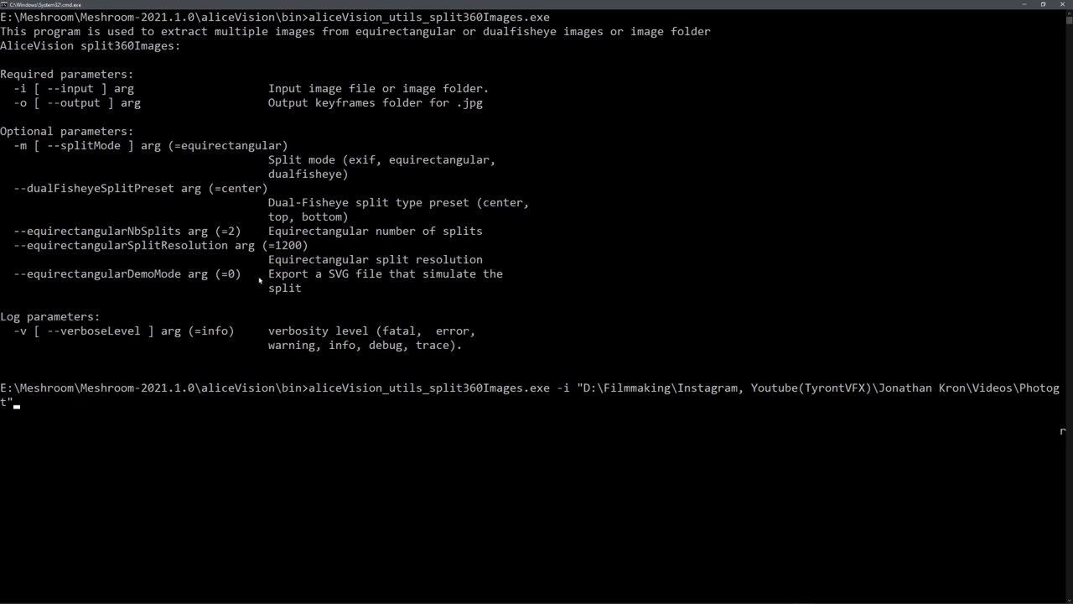
drag(15, 232, 181, 235)
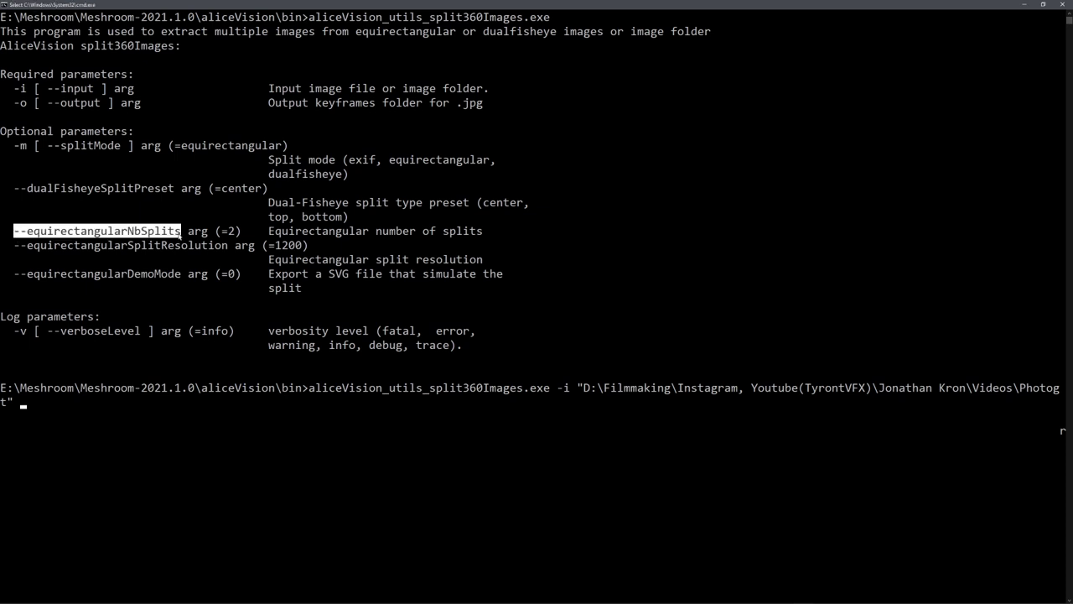
right_click(178, 234)
right_click(93, 405)
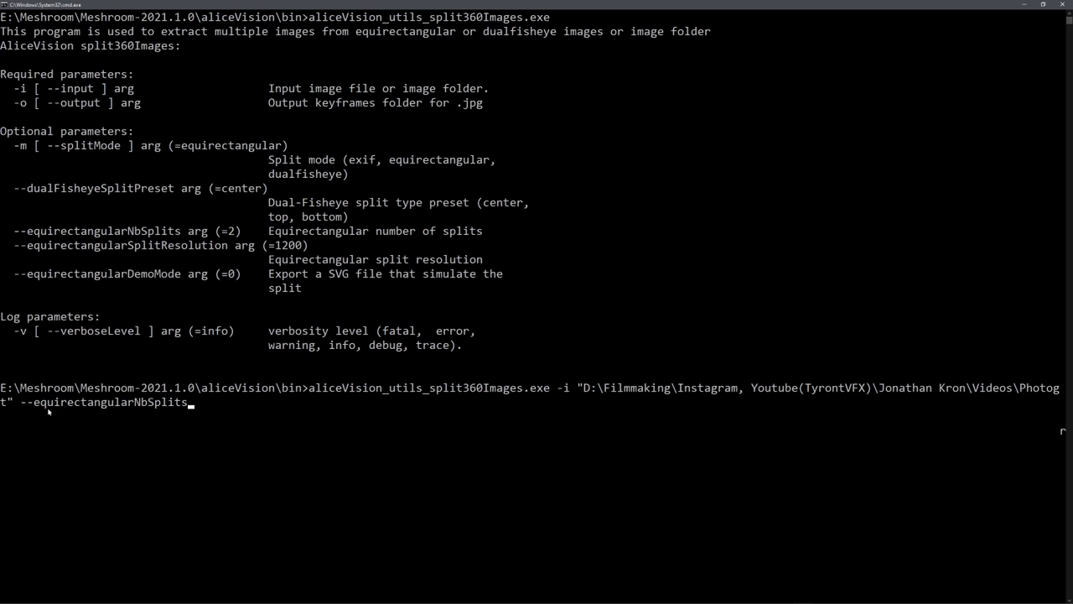
text(32)
key(Return)
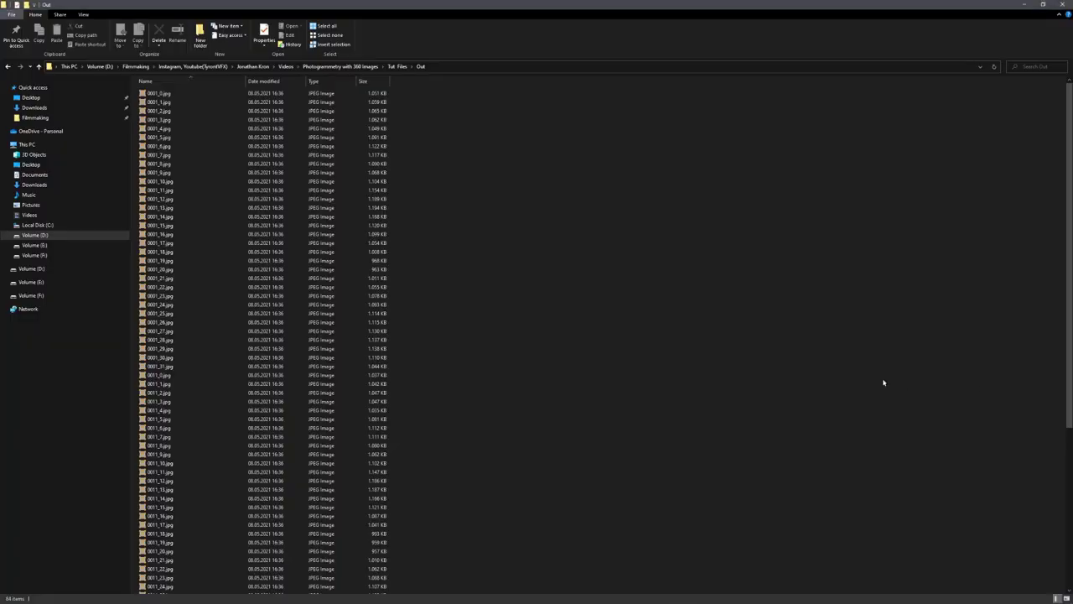
Preview one of the 1200 x 1200 split tiles from the Out folder in the image viewer
drag(404, 95, 410, 212)
double_click(371, 99)
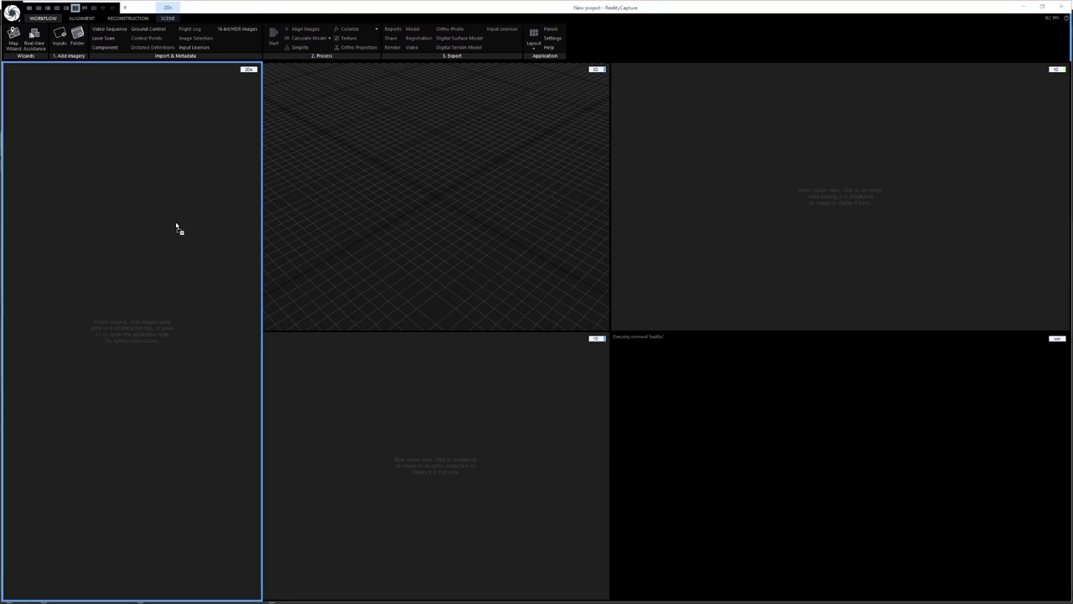
Import all split tiles into the empty RealityCapture project
drag(177, 227, 168, 201)
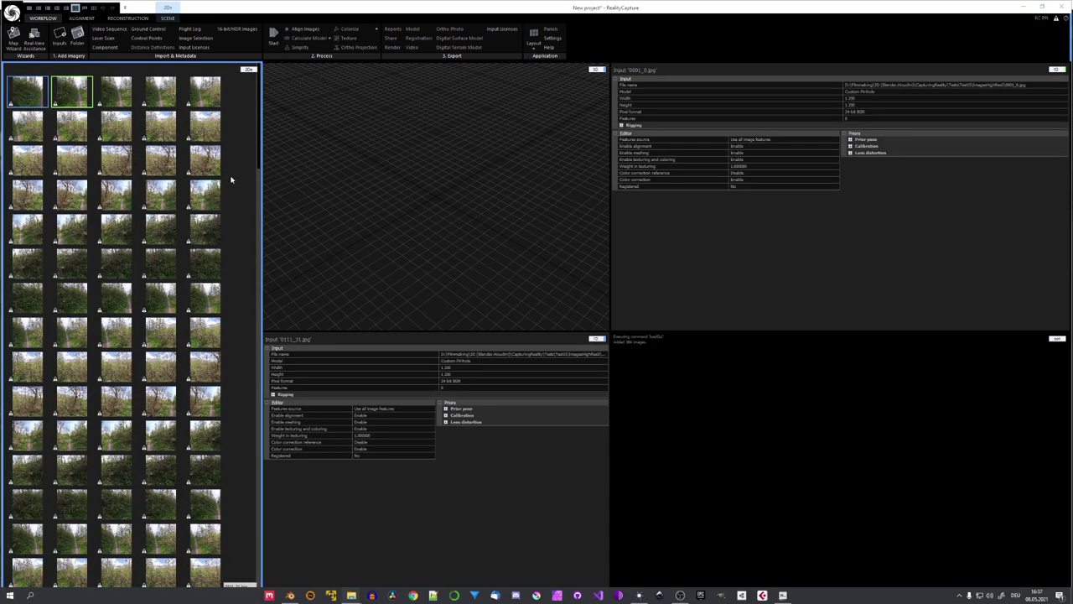
Run Align Images to build a sparse point cloud of the forest path
click(303, 31)
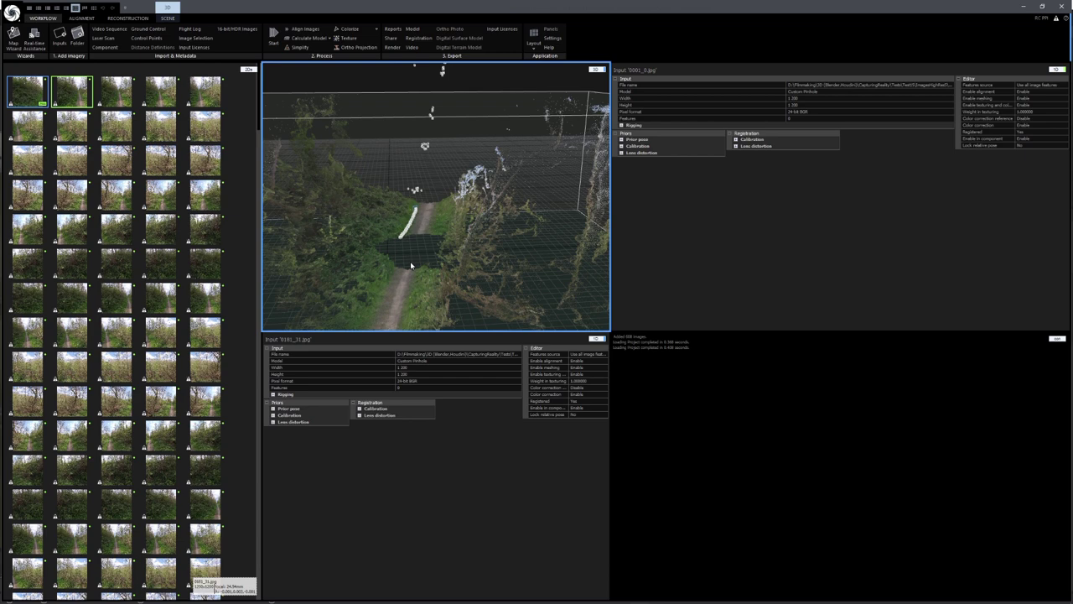
Inspect the sparse forest-path point cloud from elevated and oblique angles, then show the Reconstruction tab
drag(411, 266, 487, 254)
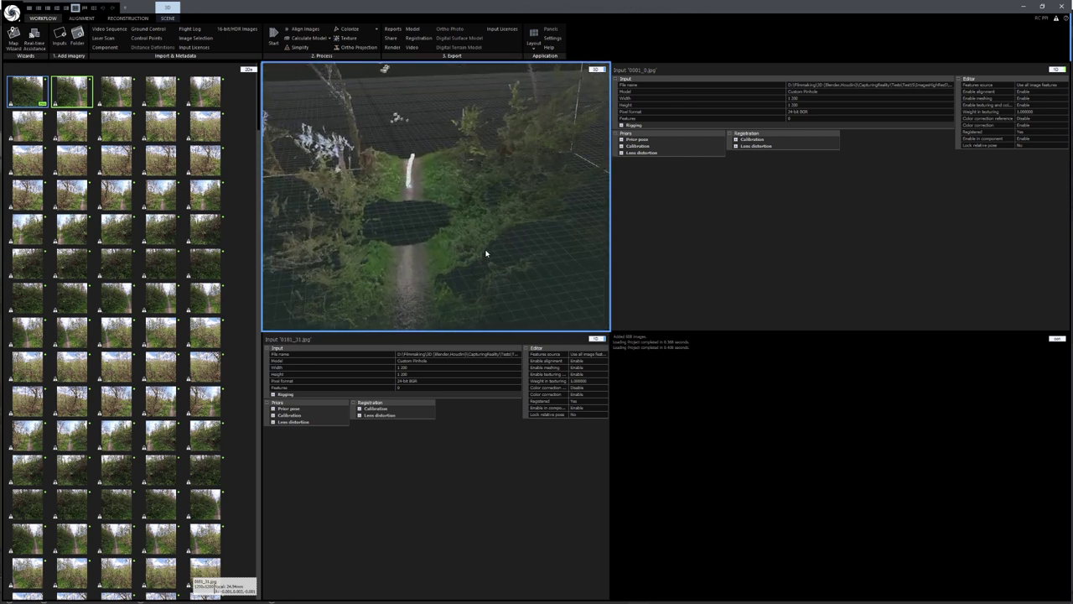
drag(486, 254, 436, 252)
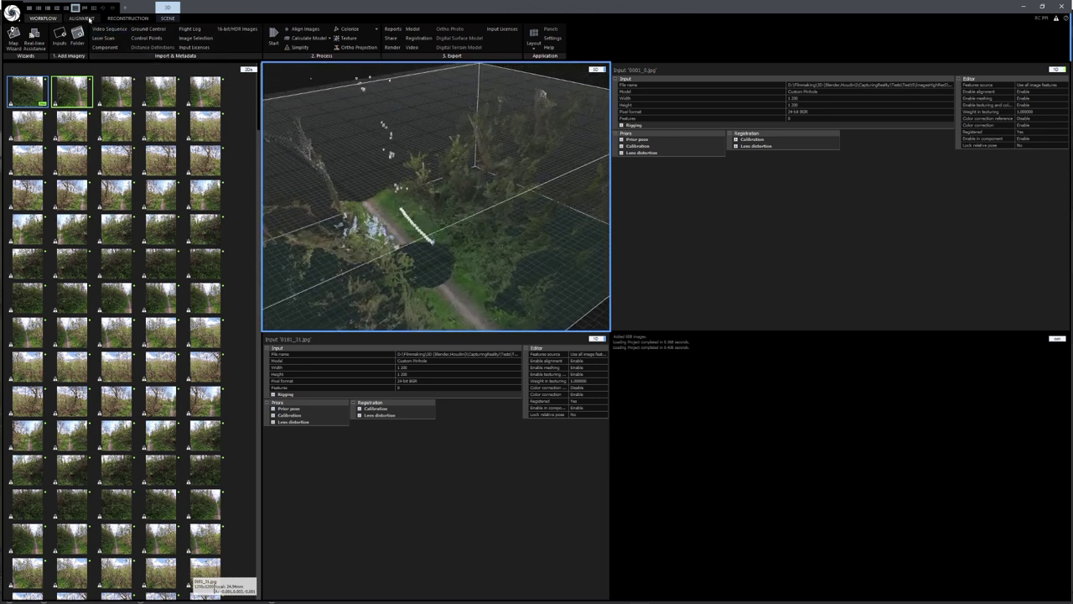
click(107, 19)
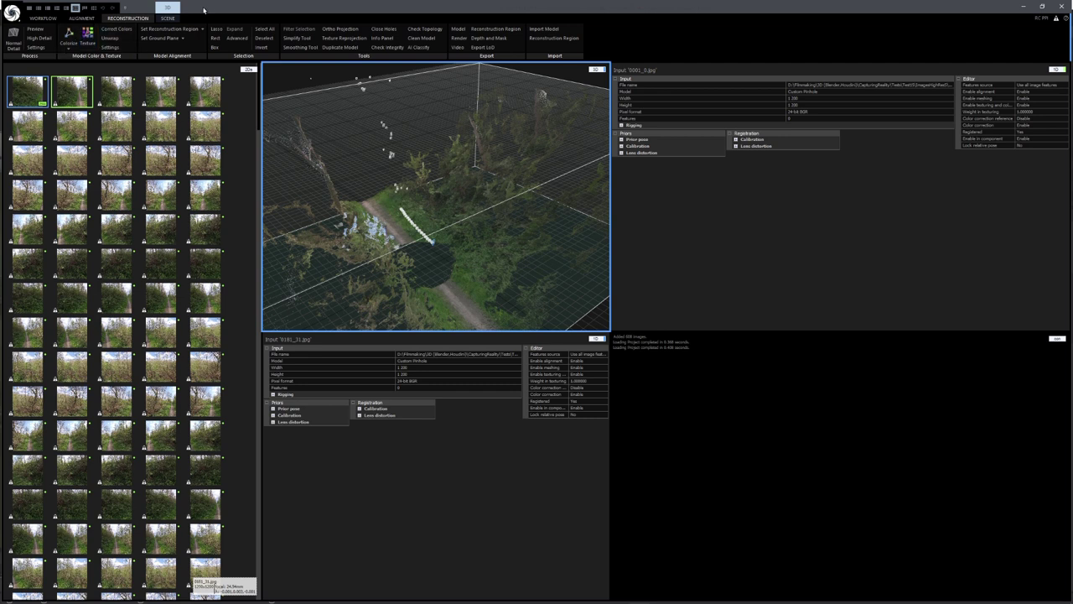
Open the Save Mesh dialog to export the model as a Wavefront OBJ
click(457, 28)
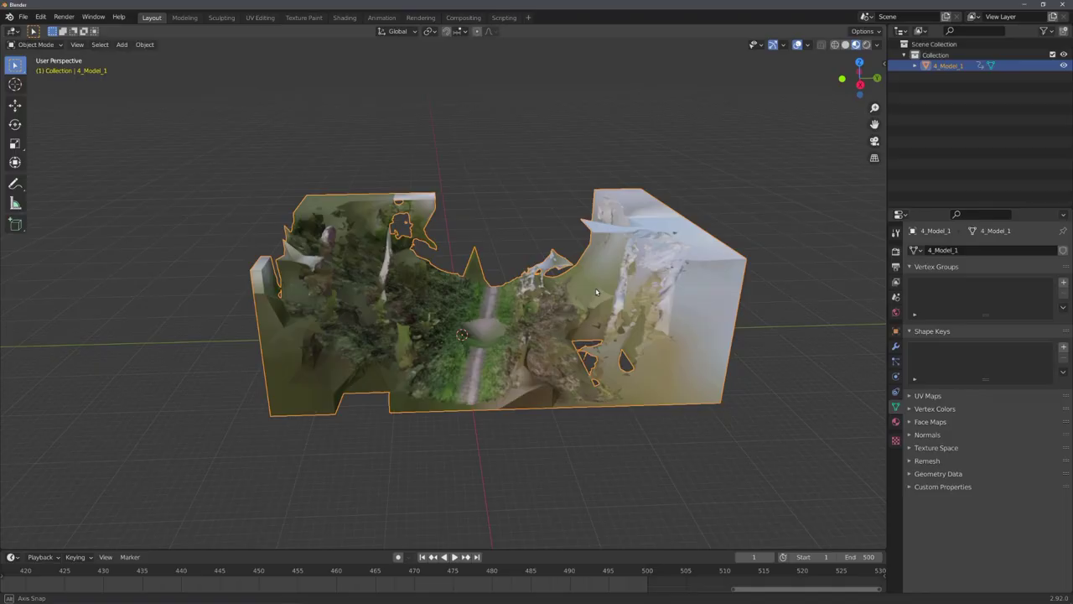
Deselect the imported 4_Model_1 mesh in Blender and inspect the textured forest path and walls
middle_drag(605, 250, 489, 306)
key(alt+a)
scroll(600, 291, up, 8)
scroll(499, 314, down, 5)
scroll(407, 349, up, 4)
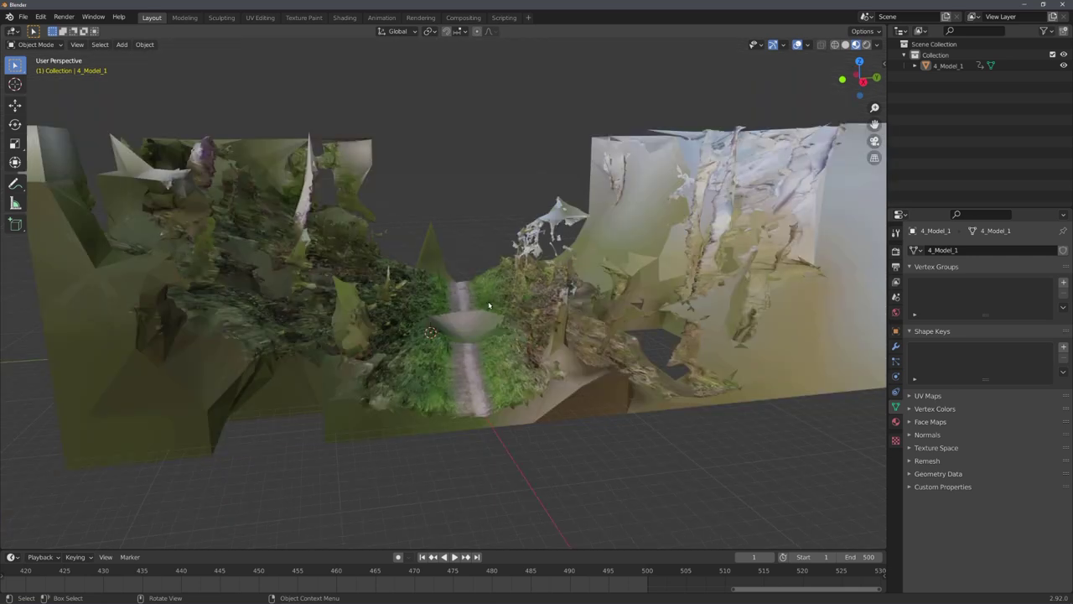